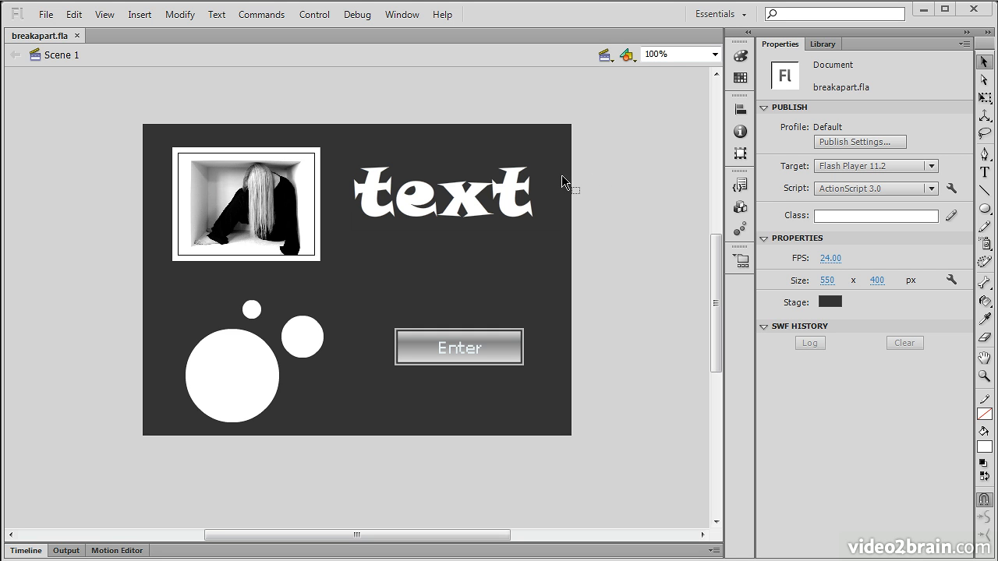
Check the object types of the image, the text, the circles and the Enter button on the stage
left_click(281, 170)
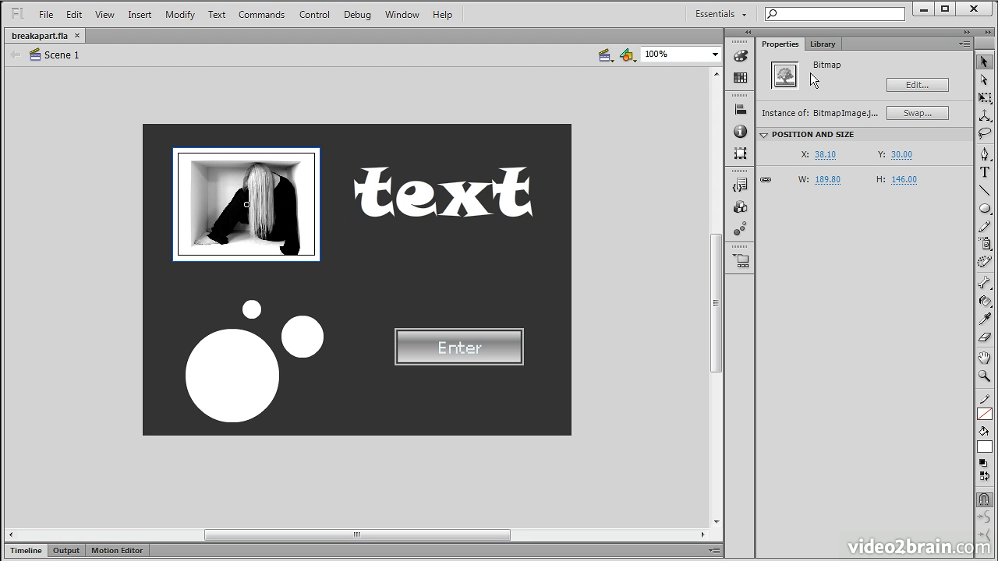
left_click(422, 200)
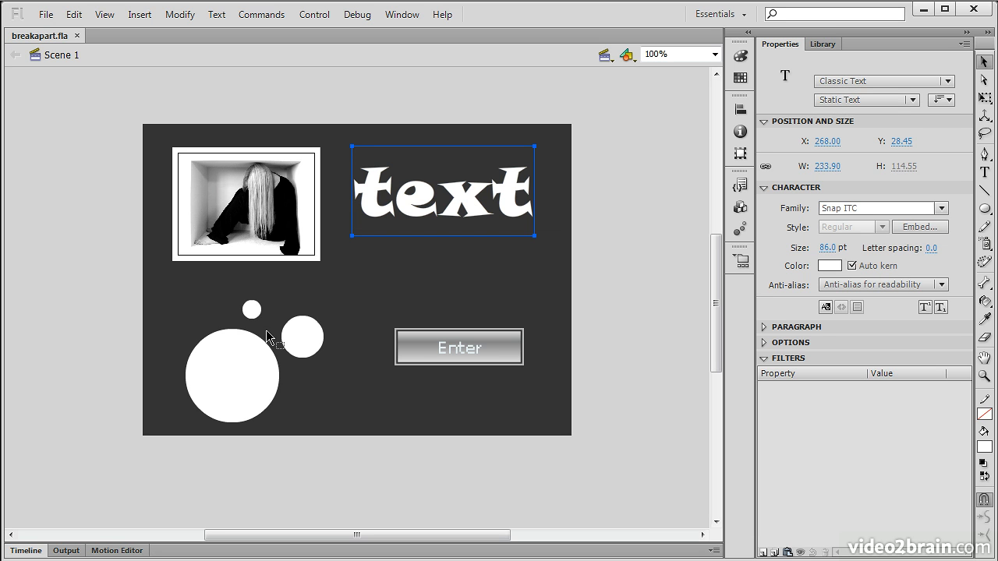
left_click(234, 356)
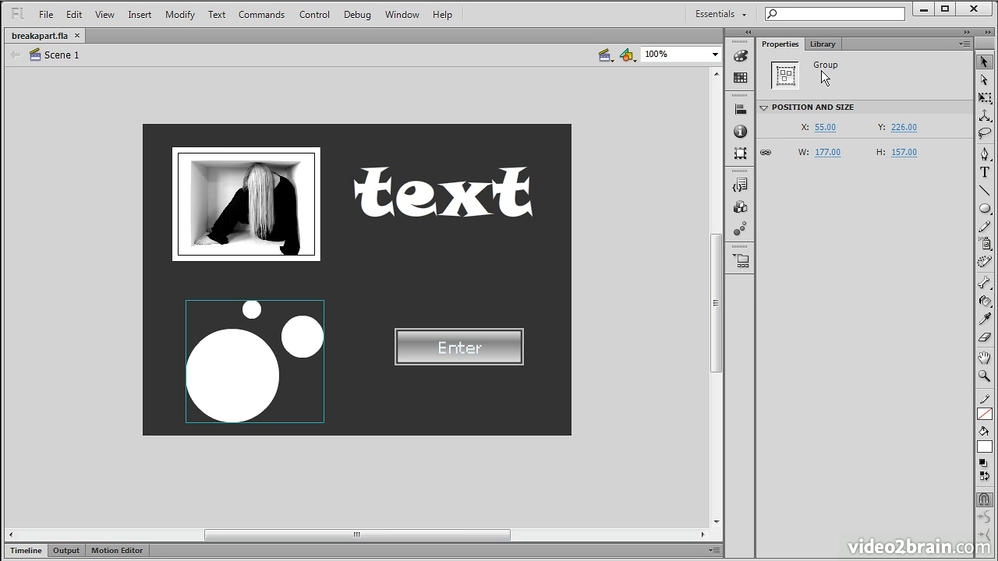
left_click(503, 351)
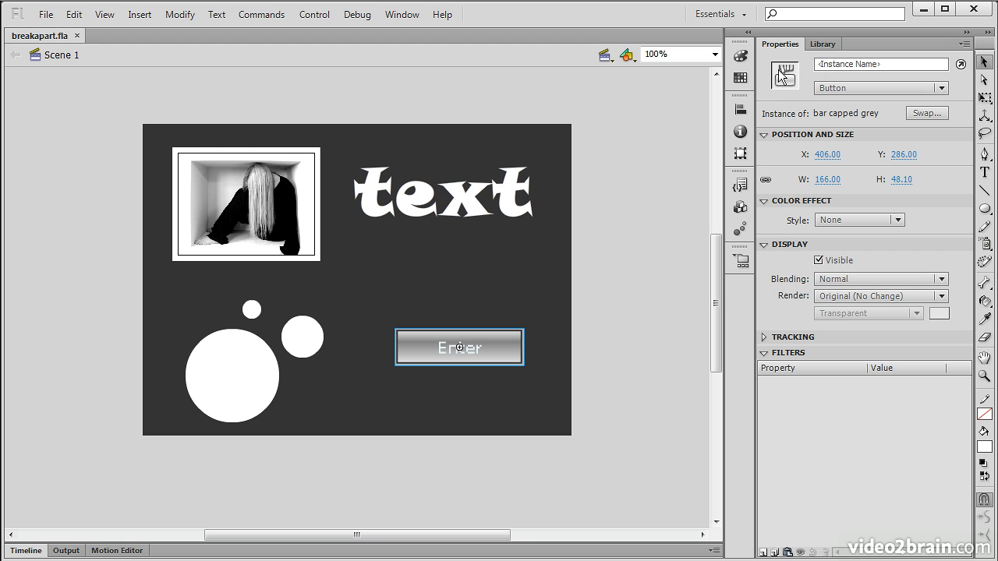
left_click(597, 269)
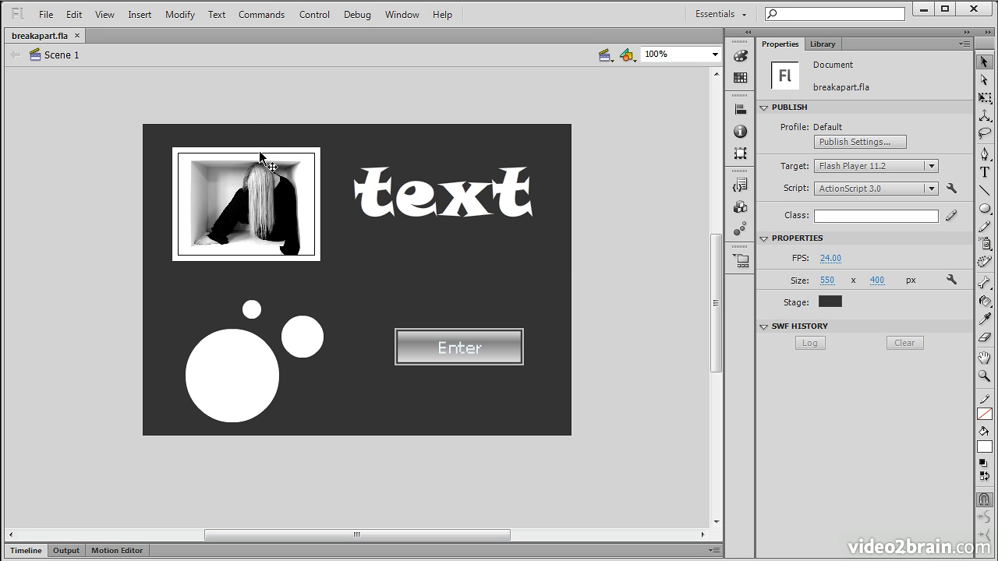
Break apart the bitmap image on the stage into an editable shape
left_click(245, 186)
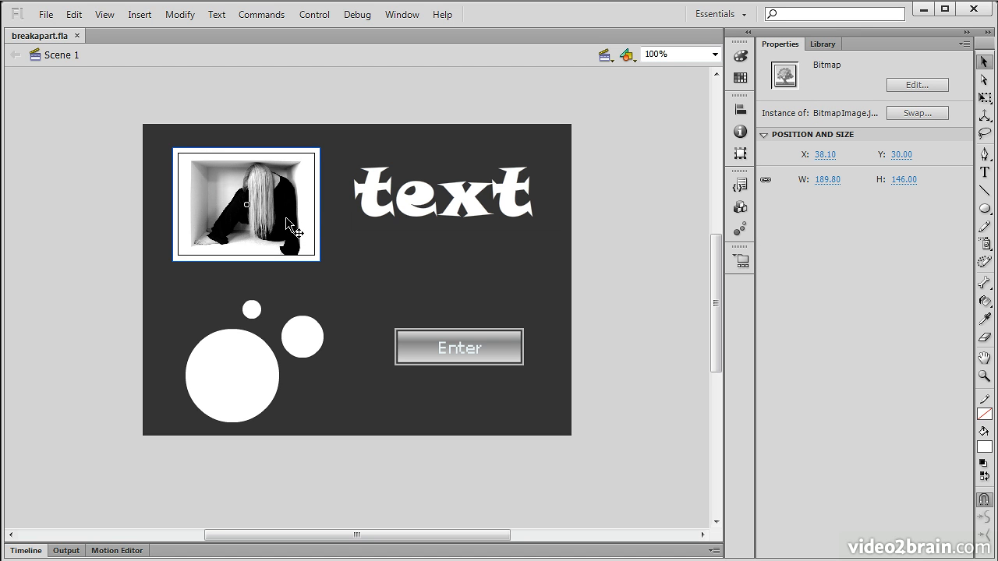
left_click(184, 17)
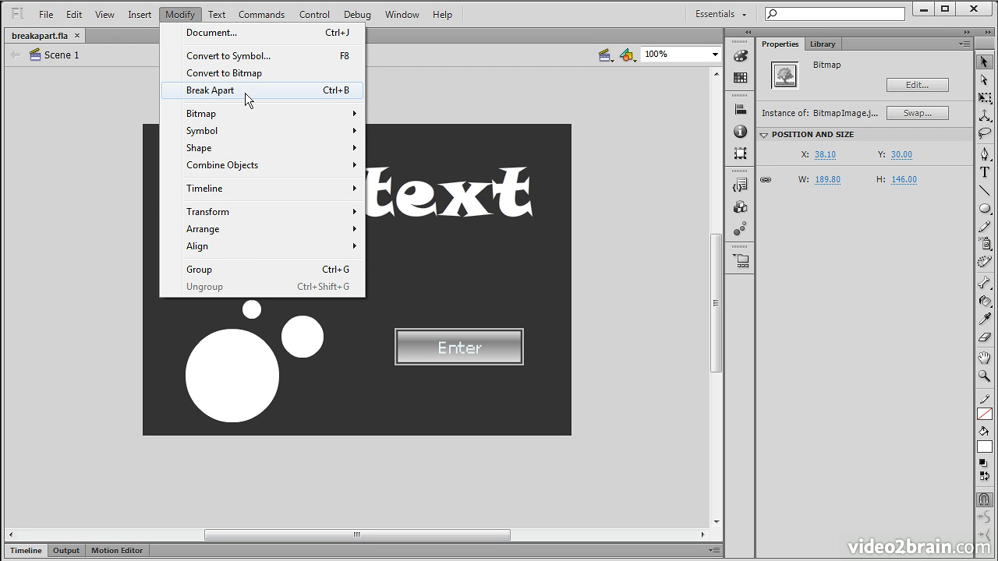
left_click(305, 89)
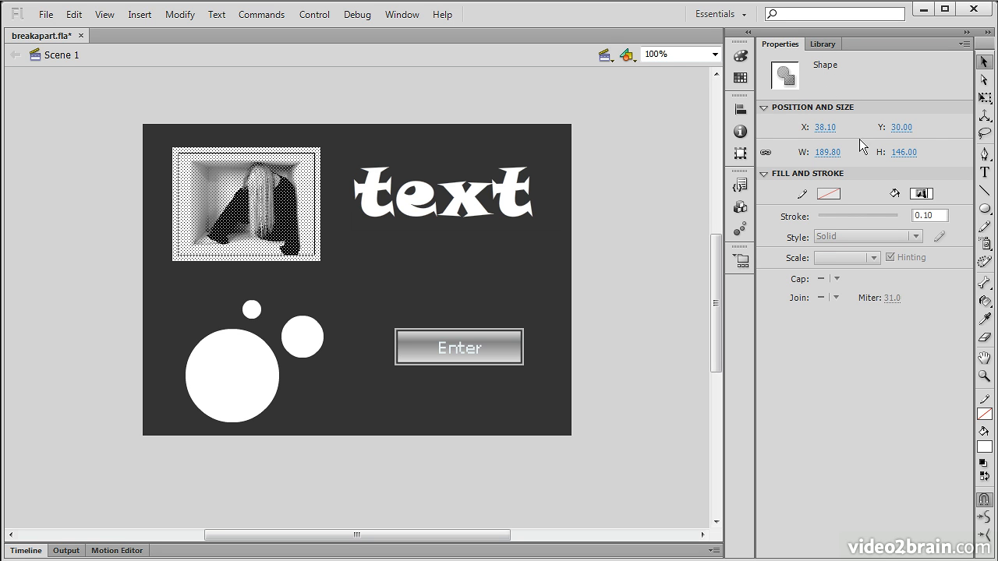
Inspect the available fill types for the broken-apart image and its source bitmap BitmapImage.jpg in the library
left_click(923, 194)
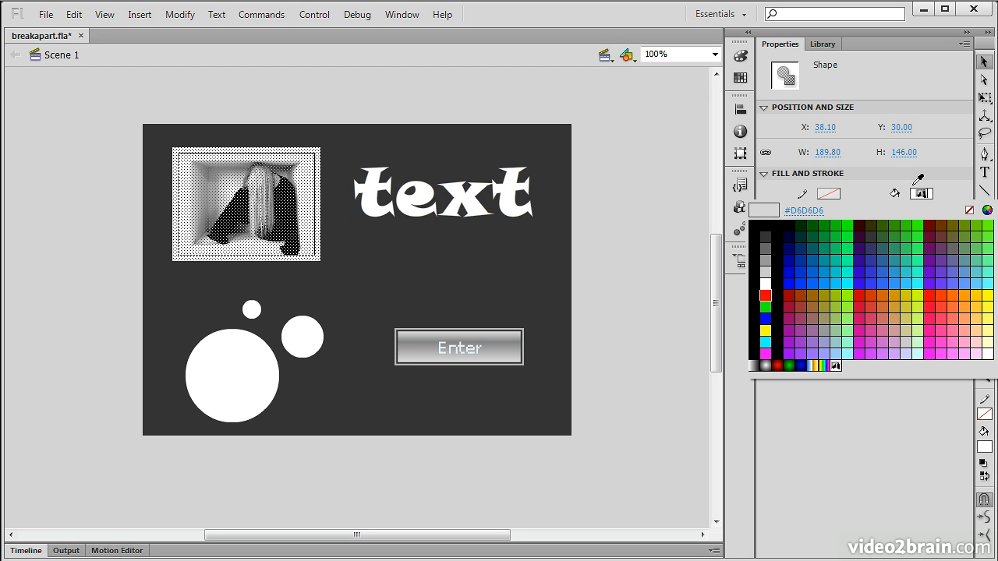
left_click(762, 209)
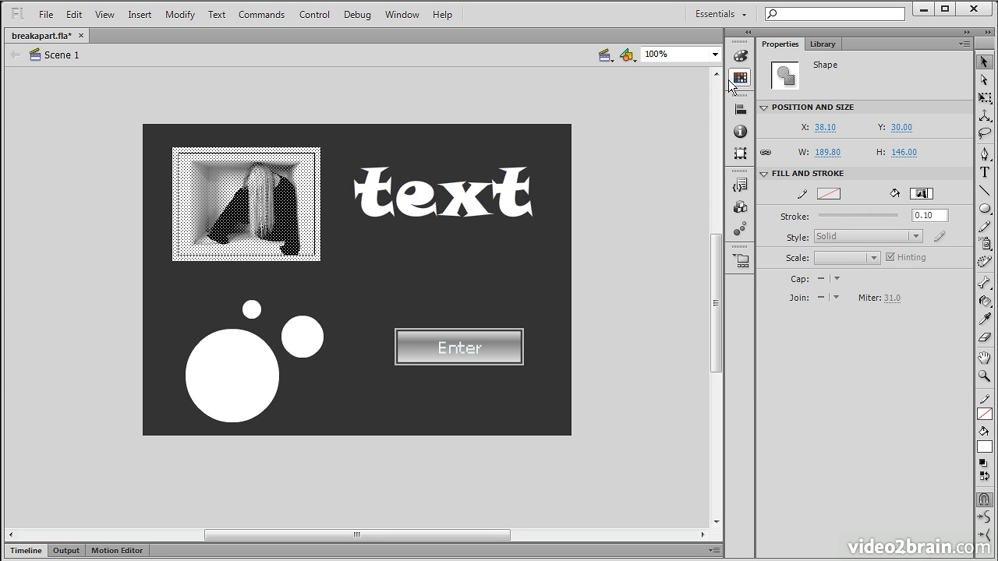
left_click(740, 55)
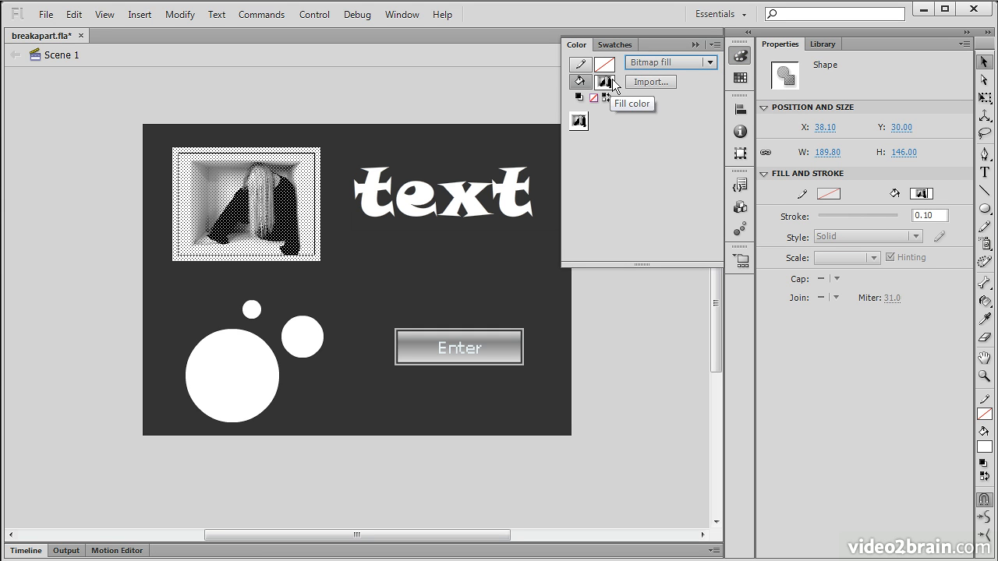
left_click(705, 61)
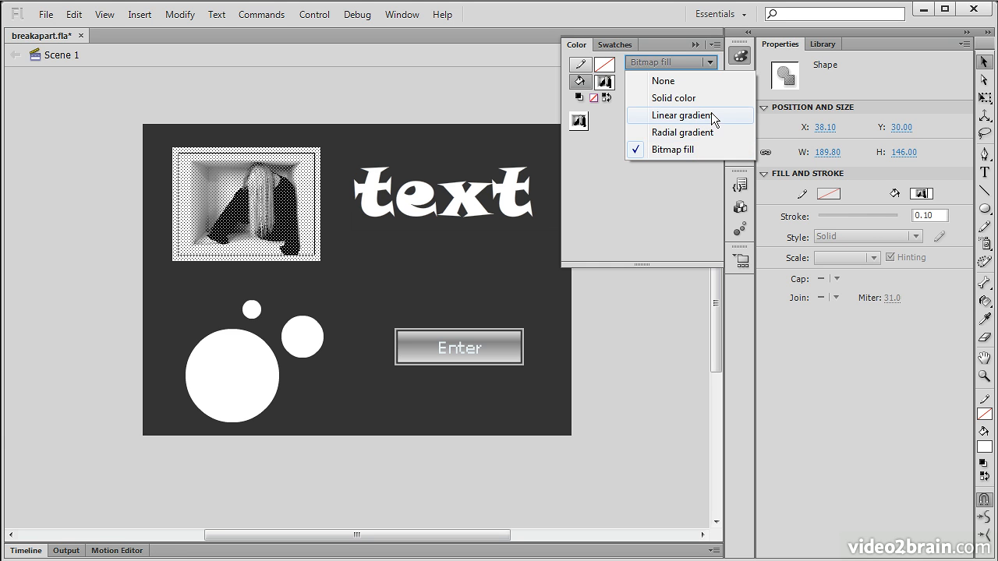
left_click(674, 165)
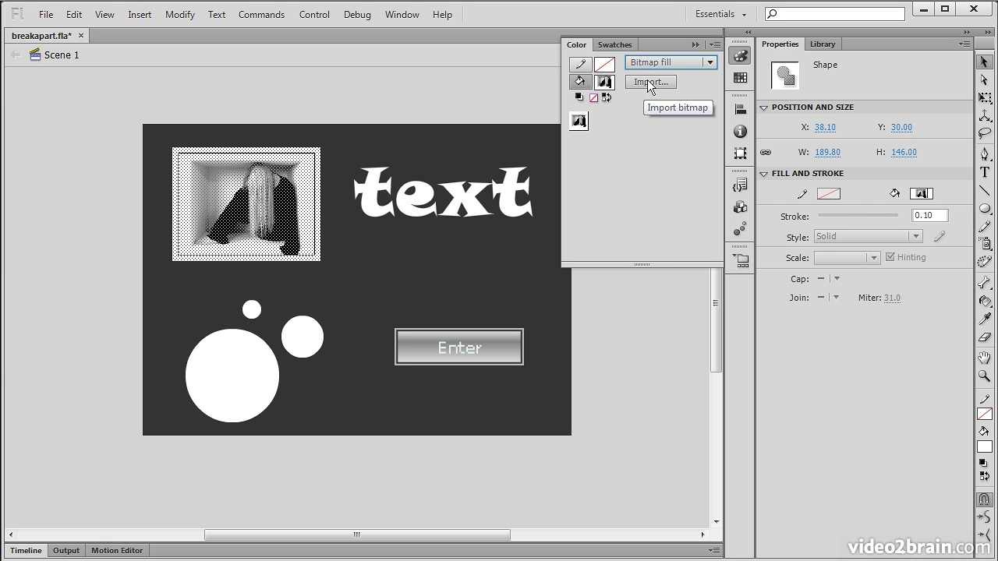
left_click(825, 43)
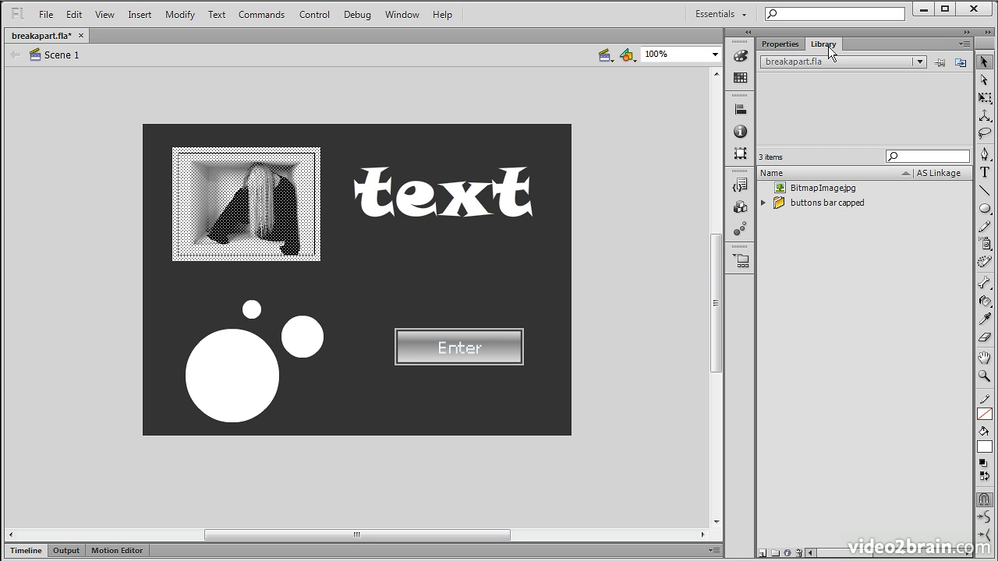
left_click(833, 191)
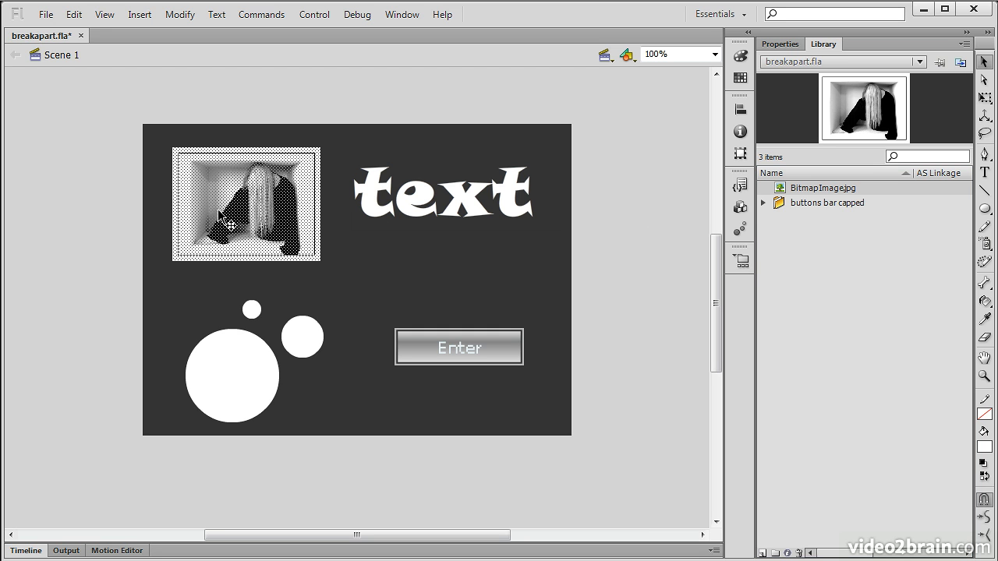
left_click(780, 43)
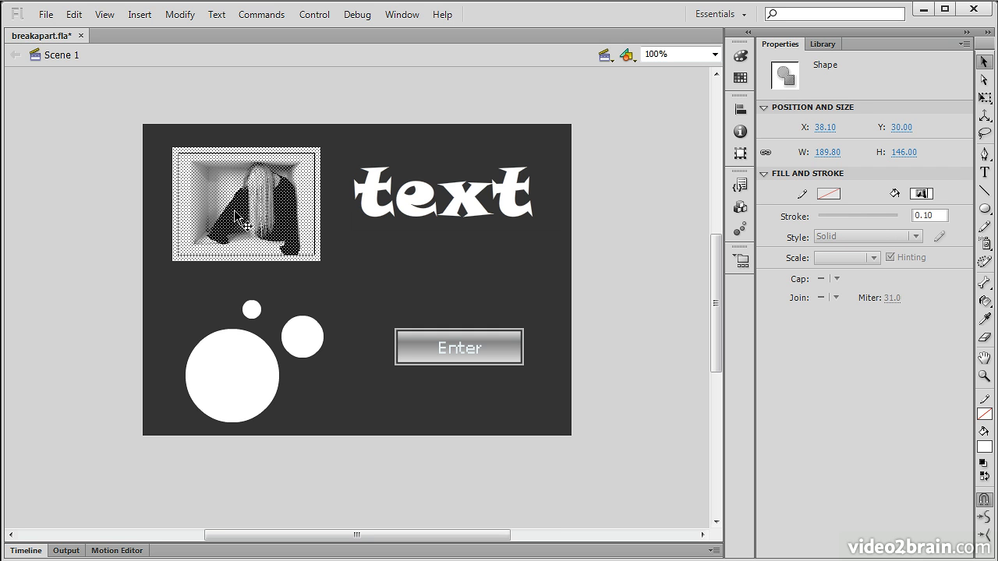
Draw a circle about 90 px in diameter between the text and the Enter button with the Oval tool
left_click(986, 209)
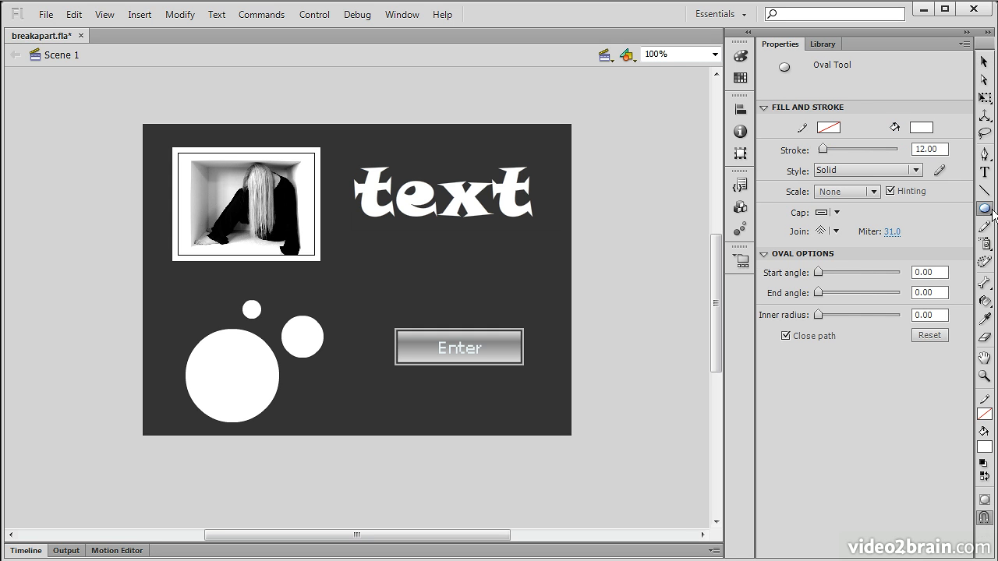
left_click_drag(396, 250, 465, 320)
left_click(984, 62)
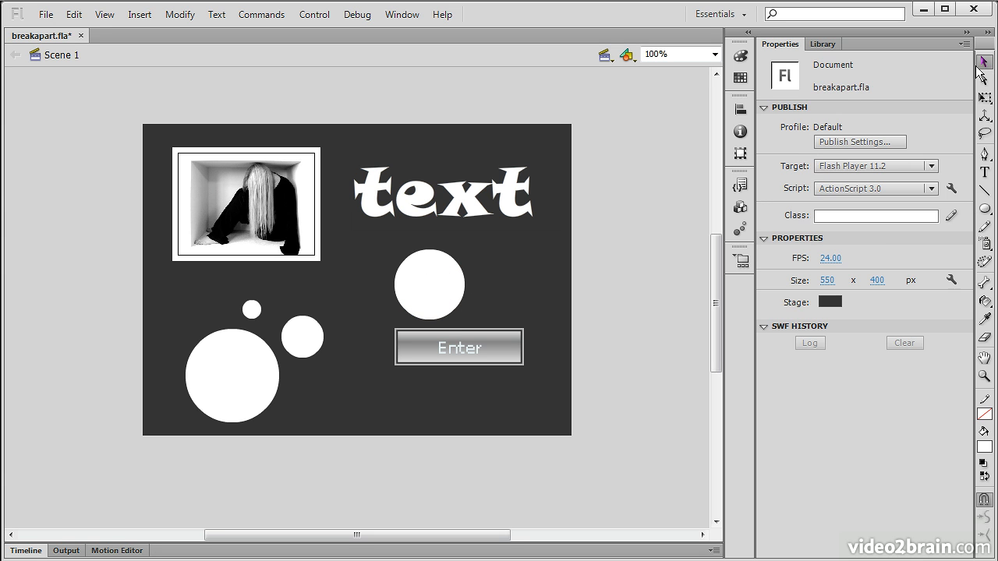
Change the new circle's fill from solid color to the bitmap fill of the photo
left_click(423, 276)
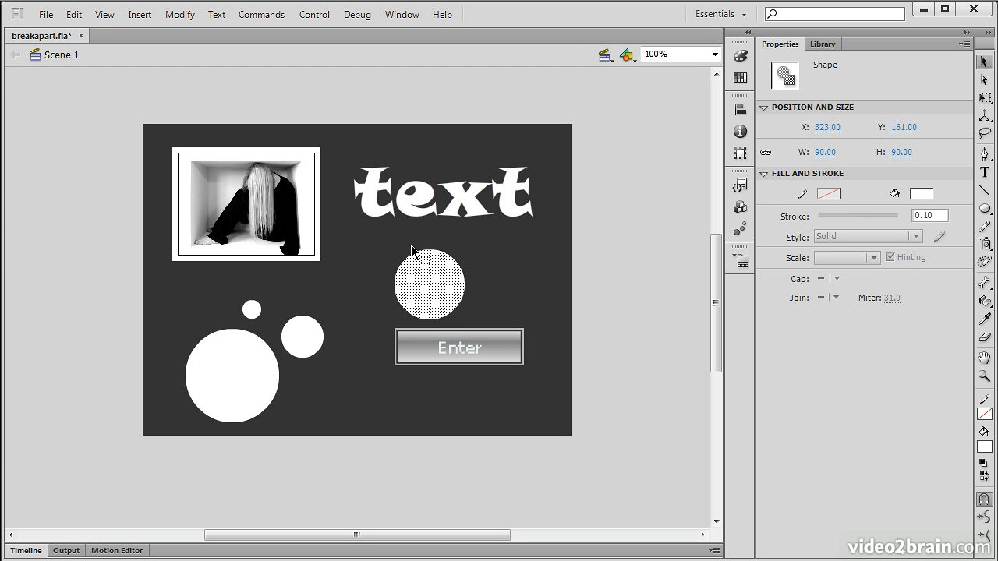
left_click(741, 56)
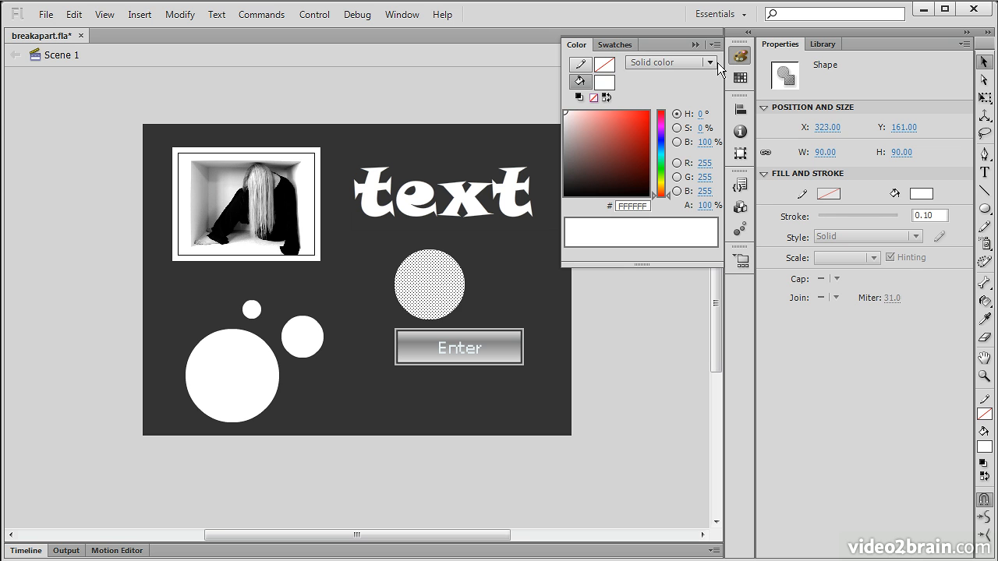
left_click(677, 68)
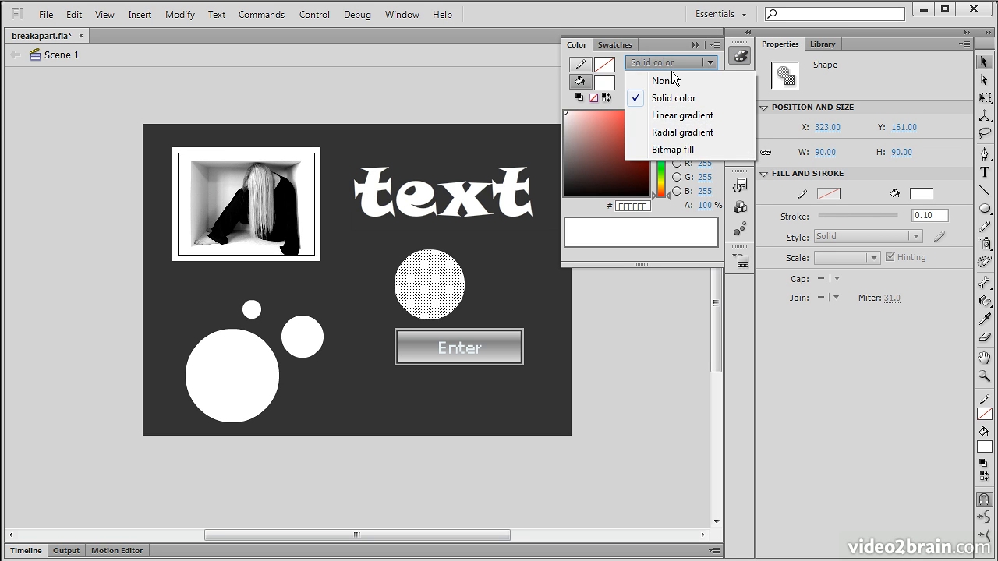
left_click(683, 151)
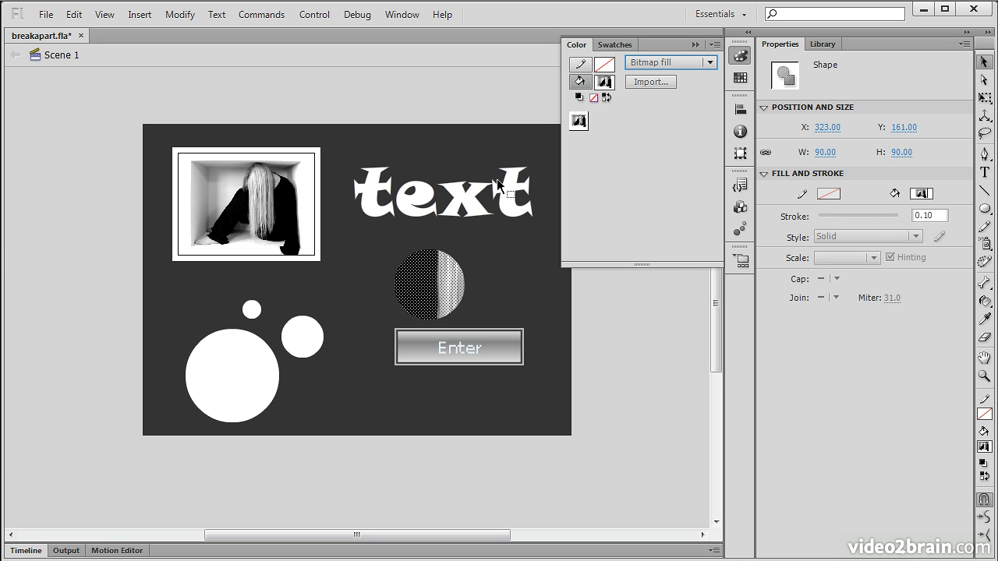
left_click(430, 286)
left_click(483, 274)
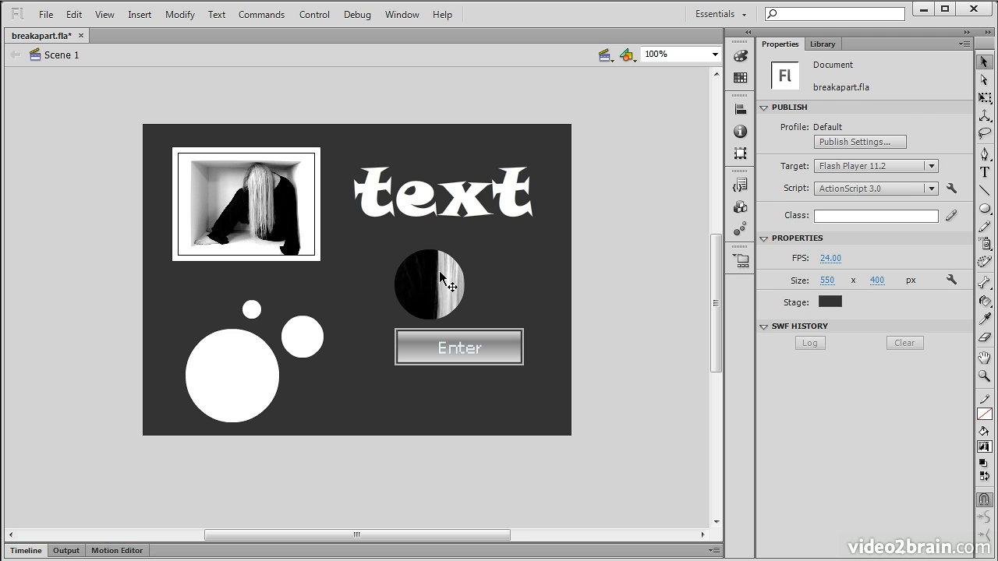
Delete the bitmap-filled circle above the Enter button
left_click(438, 271)
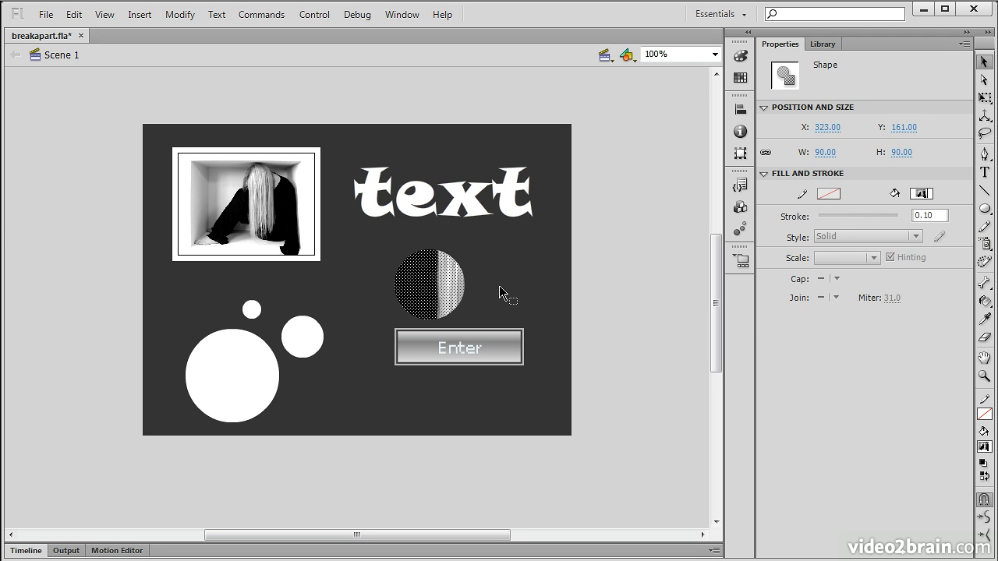
key("Delete")
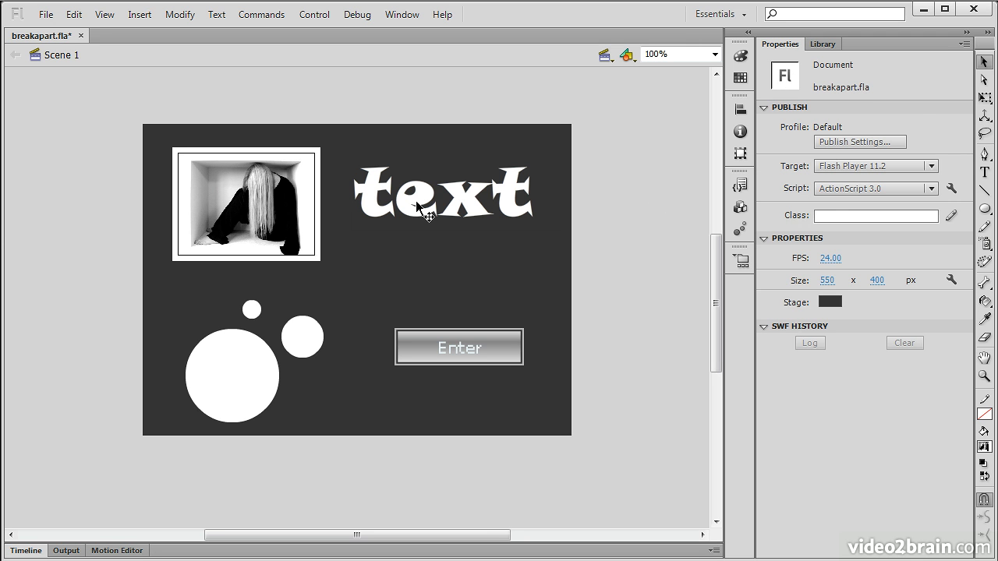
Break apart the word "text" into separate single-letter text fields
left_click(419, 207)
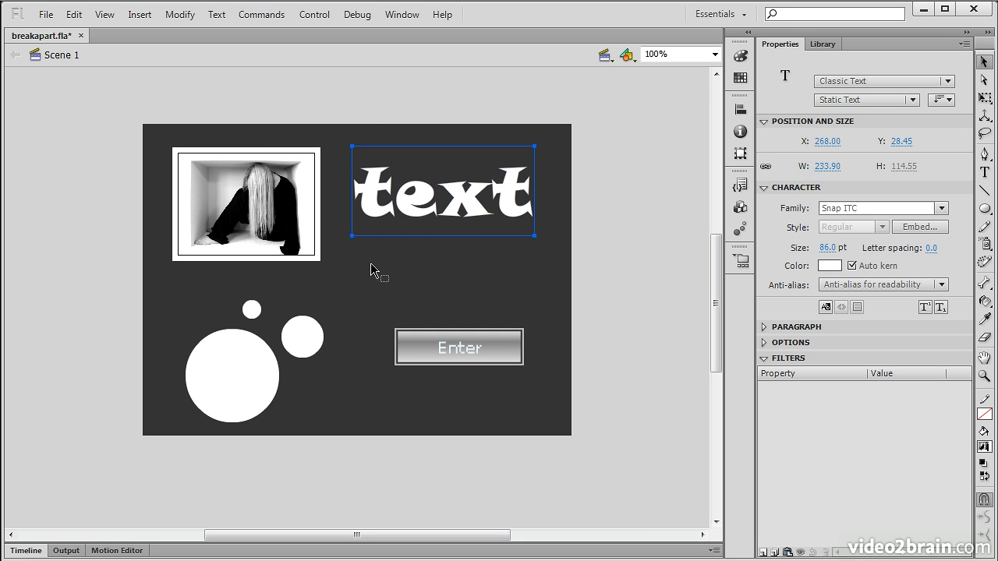
left_click(178, 15)
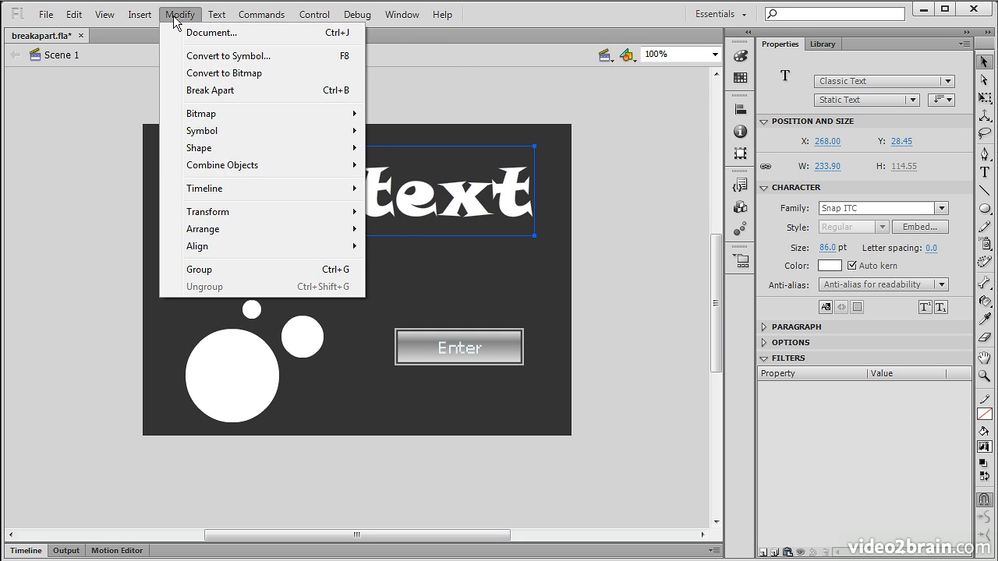
left_click(211, 90)
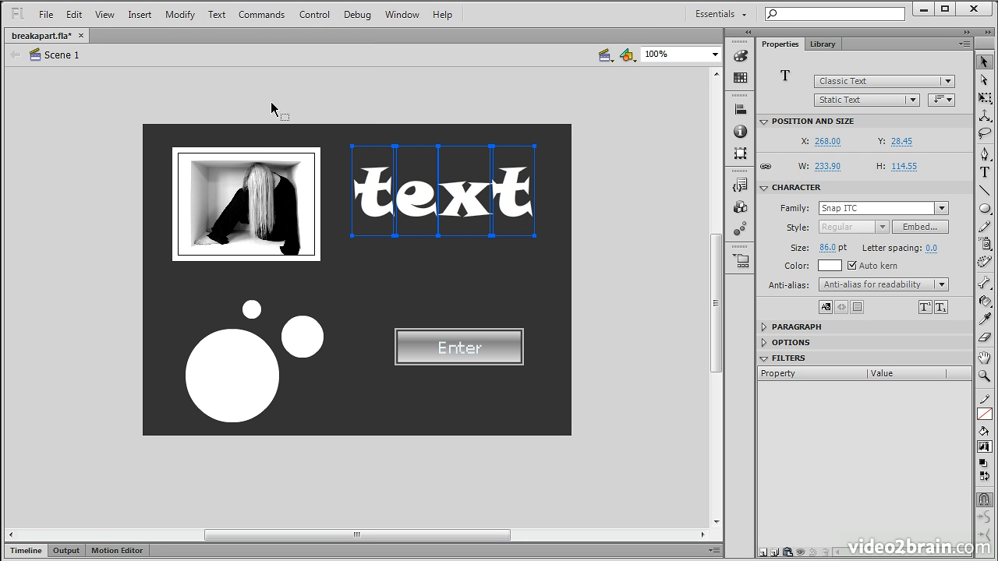
left_click(392, 249)
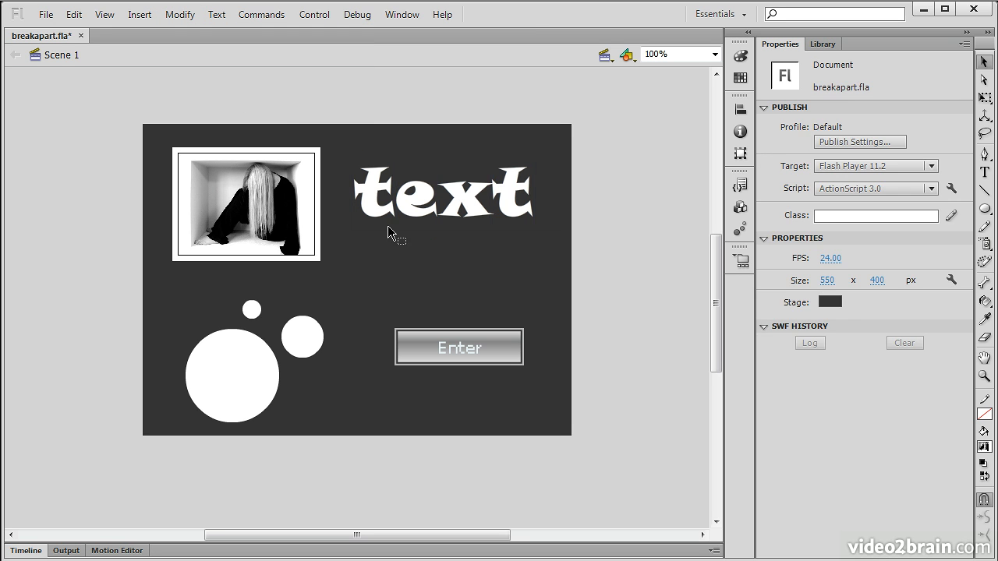
Select the letters of the broken-apart word one at a time to check that each is a separate object
left_click(375, 204)
left_click(413, 210)
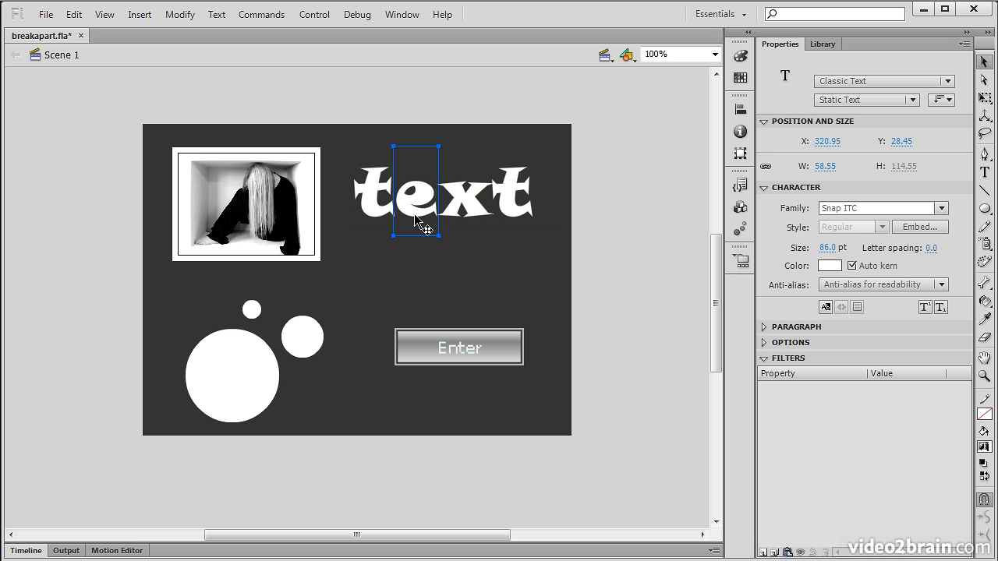
left_click(460, 204)
left_click(526, 209)
left_click(469, 212)
left_click(418, 203)
left_click(376, 204)
left_click(422, 204)
Nudge the letter "x" downward and back up to a Y position of 26.45
left_click(460, 204)
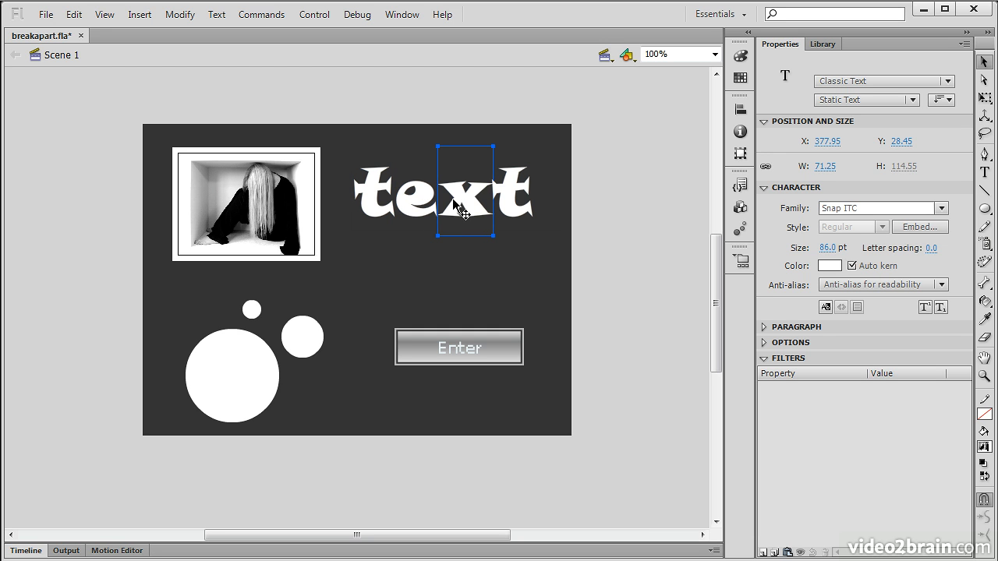
key("Down")
key("Down")
key("Down")
key("Down")
key("Down")
key("Down")
key("Down")
key("Down")
key("Down")
key("Down")
key("Down")
key("Down")
key("Down")
key("Down")
key("Down")
key("Down")
key("Down")
key("Up")
key("Up")
key("Up")
key("Up")
key("Up")
key("Up")
key("Up")
key("Up")
key("Up")
key("Up")
key("Up")
key("Up")
key("Up")
key("Up")
key("Up")
key("Up")
key("Up")
key("Up")
key("Up")
Replace the letter "x" in the word with "r"
double_click(467, 195)
left_click_drag(479, 196, 438, 201)
type("r")
key("Escape")
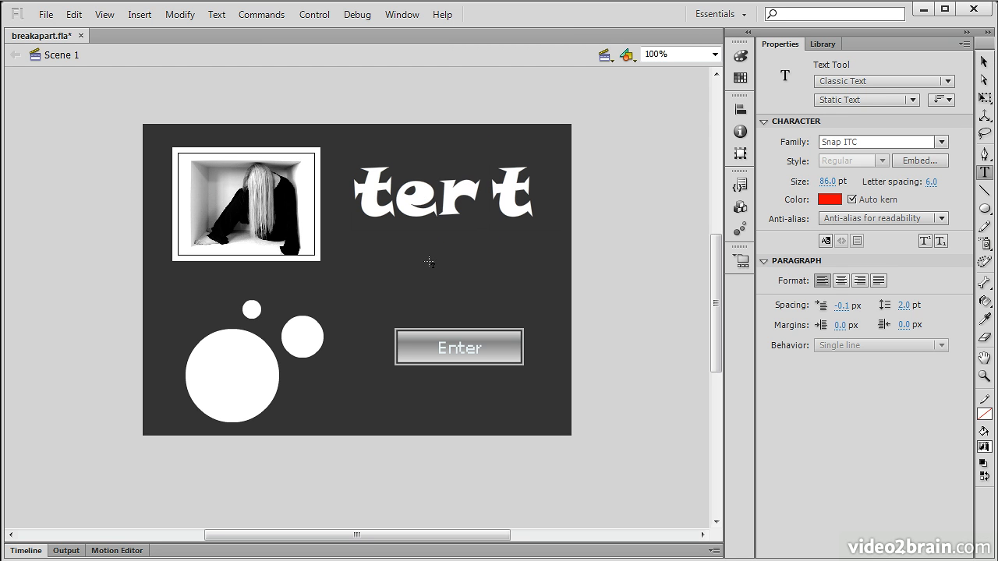
Break apart the four single-letter text fields of the word together into editable vector shapes
left_click(984, 62)
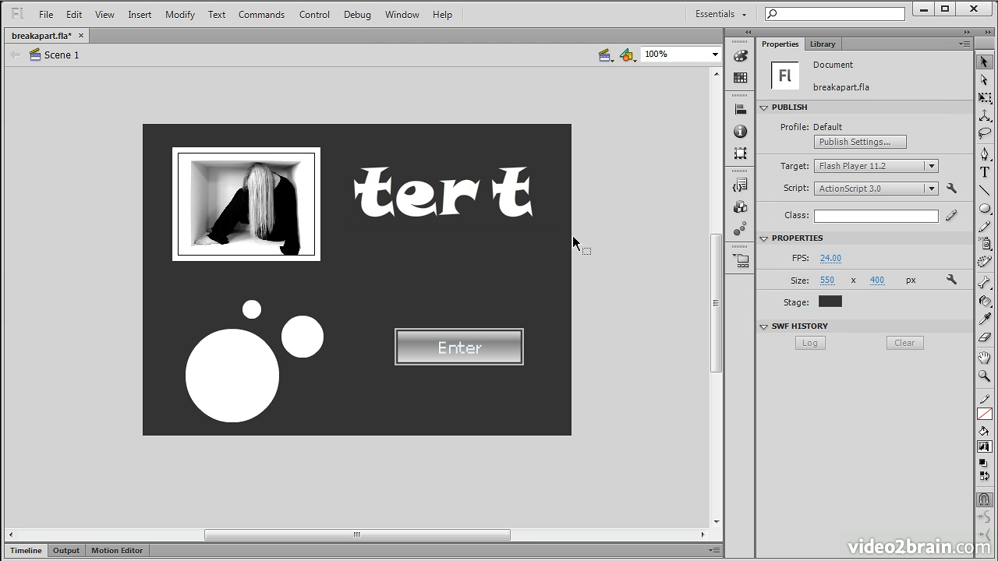
left_click_drag(345, 122, 585, 193)
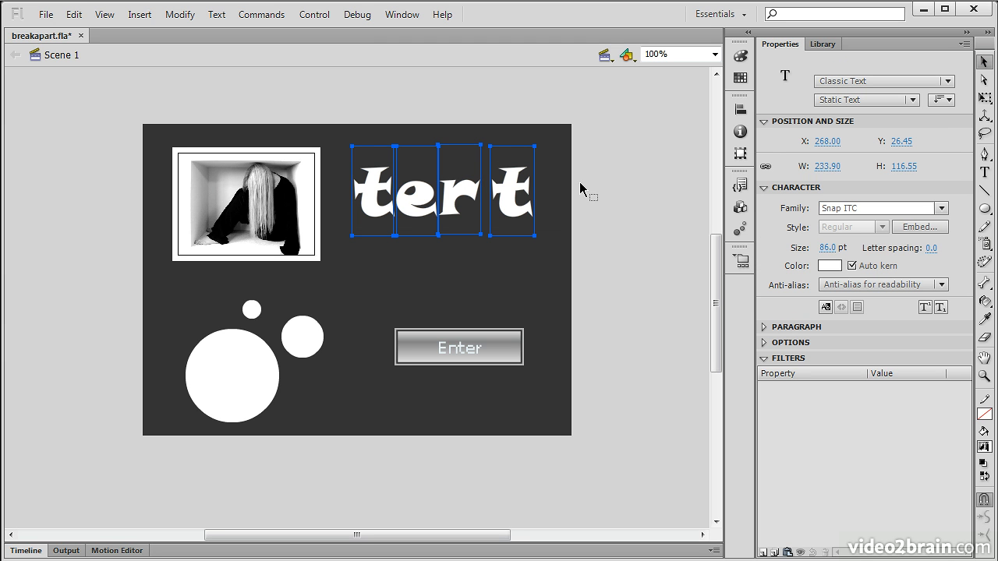
left_click(186, 18)
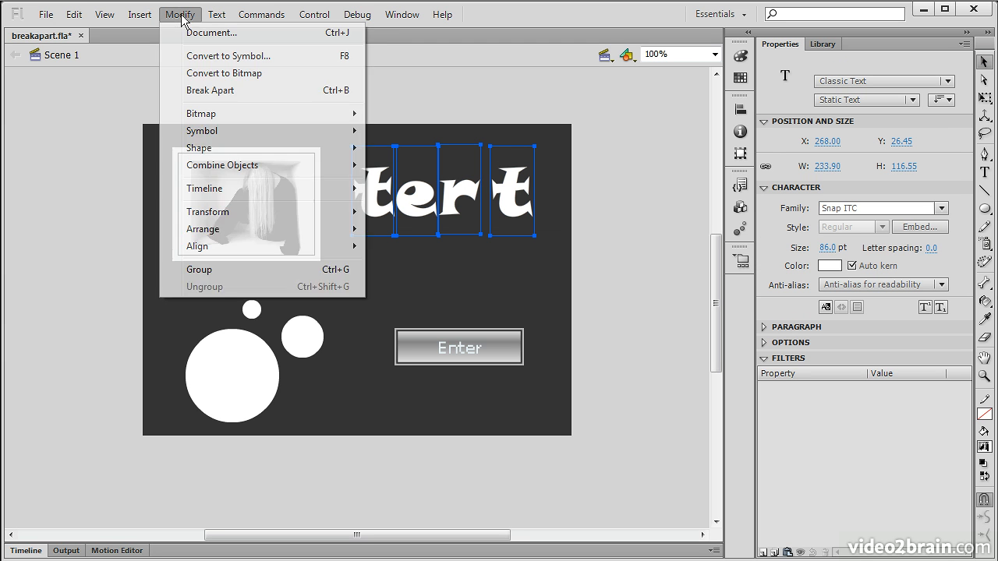
left_click(229, 93)
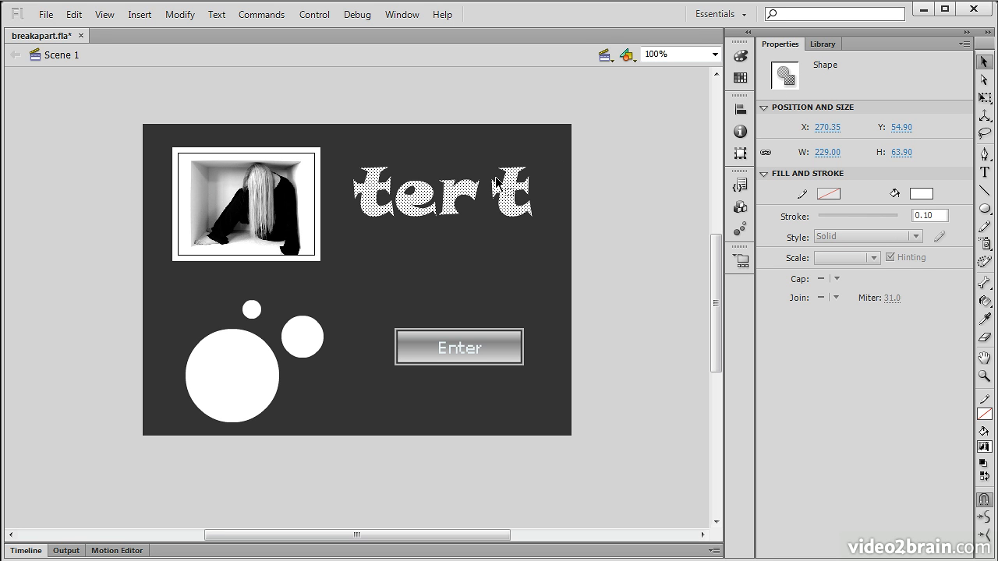
left_click(544, 185)
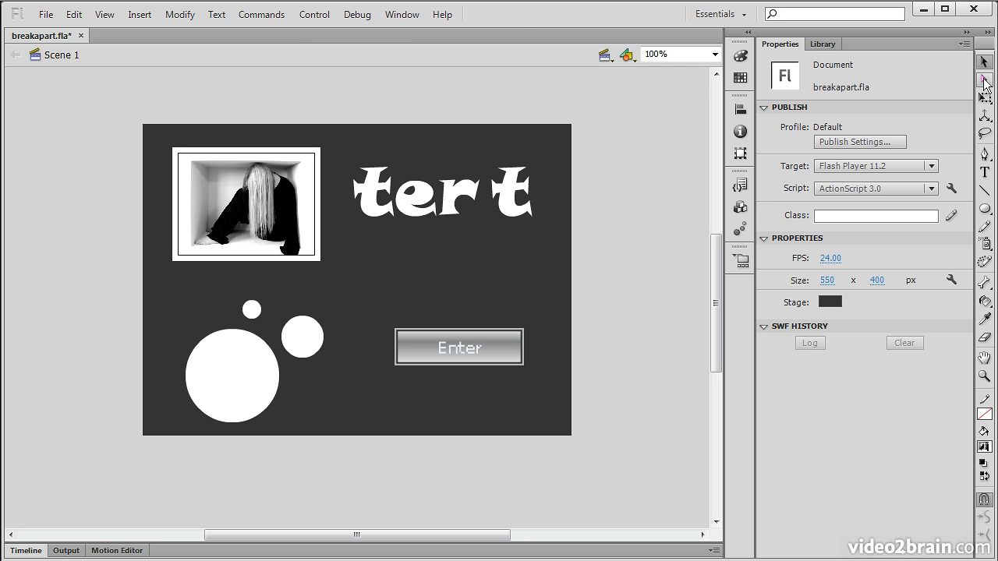
Reshape the first and last letter "t" with the Subselection tool by pulling their top anchor points up into tall spikes
left_click(985, 81)
left_click(530, 170)
left_click_drag(529, 168, 541, 156)
left_click_drag(499, 172, 464, 152)
left_click_drag(544, 160, 514, 146)
left_click(387, 168)
left_click_drag(388, 168, 389, 141)
left_click(984, 63)
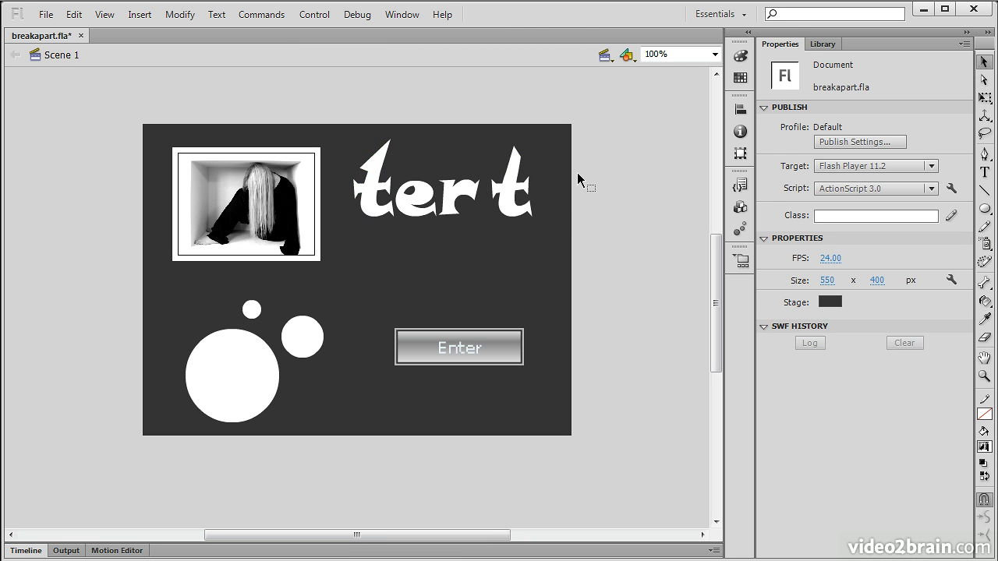
Break apart the group of three white circles into plain shapes
left_click(251, 360)
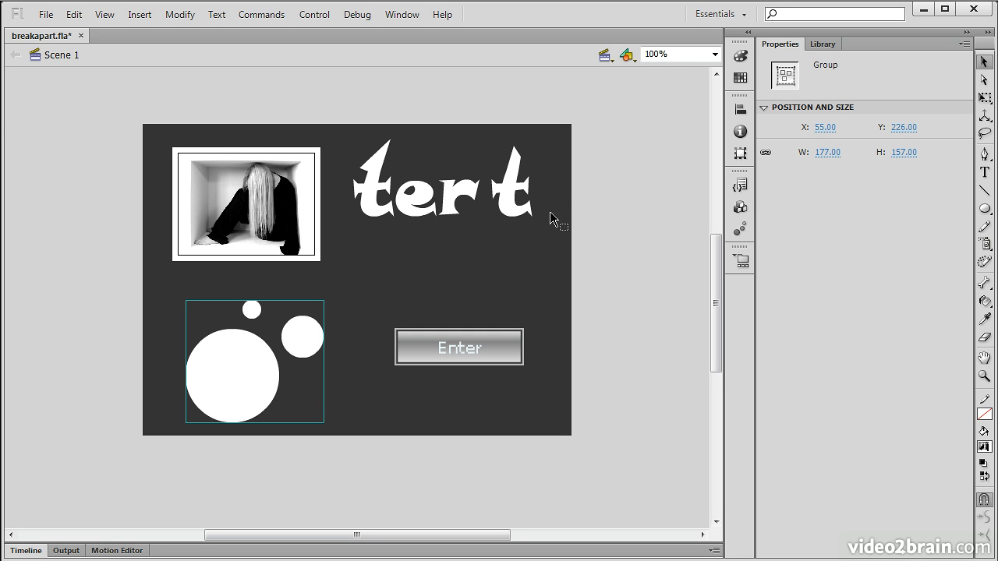
left_click(171, 19)
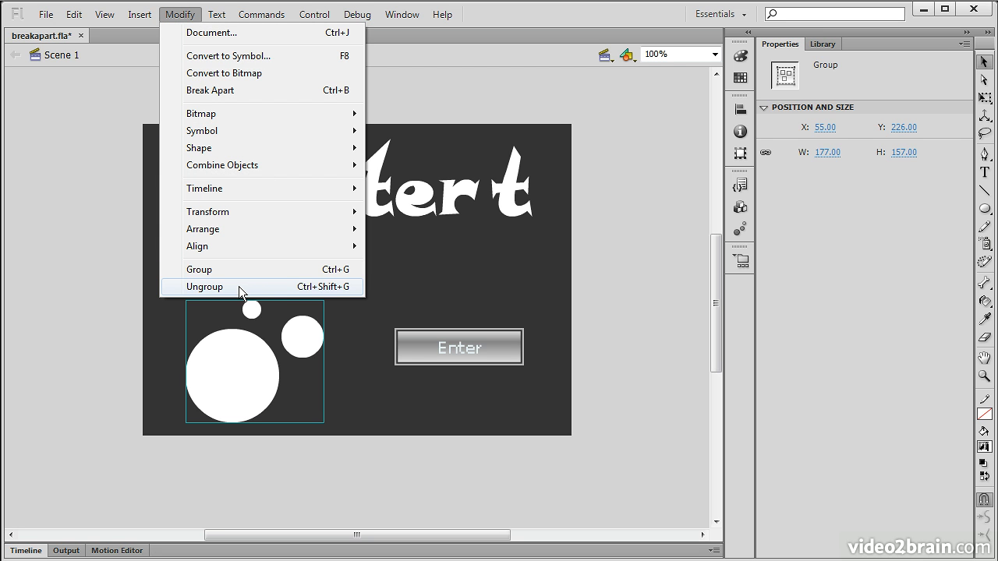
left_click(260, 89)
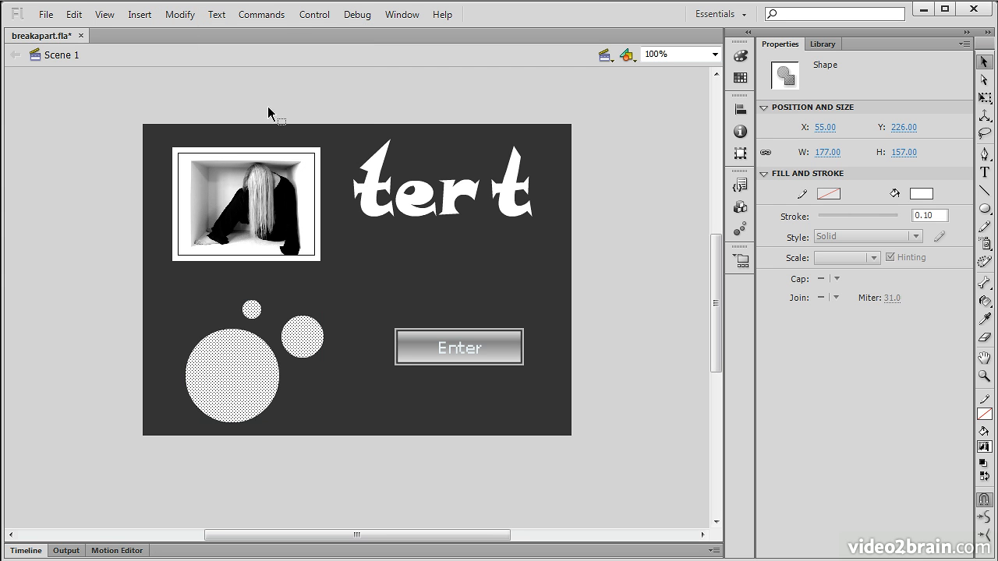
left_click(193, 321)
Check the ungrouped circles by selecting them individually, and select everything on the stage to compare the object types
left_click(226, 379)
left_click(312, 349)
left_click(252, 310)
left_click(245, 372)
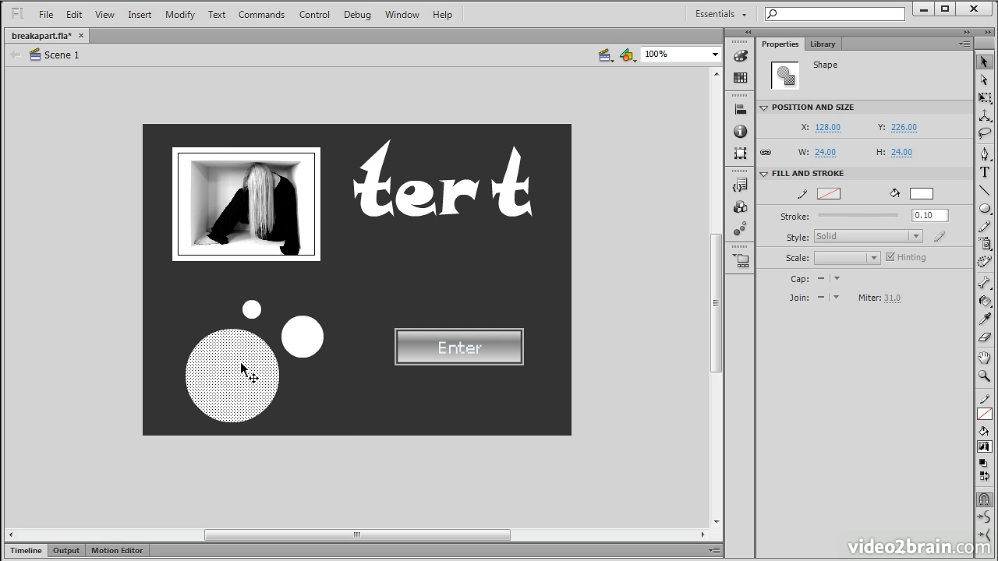
left_click(301, 340)
left_click_drag(109, 95, 565, 518)
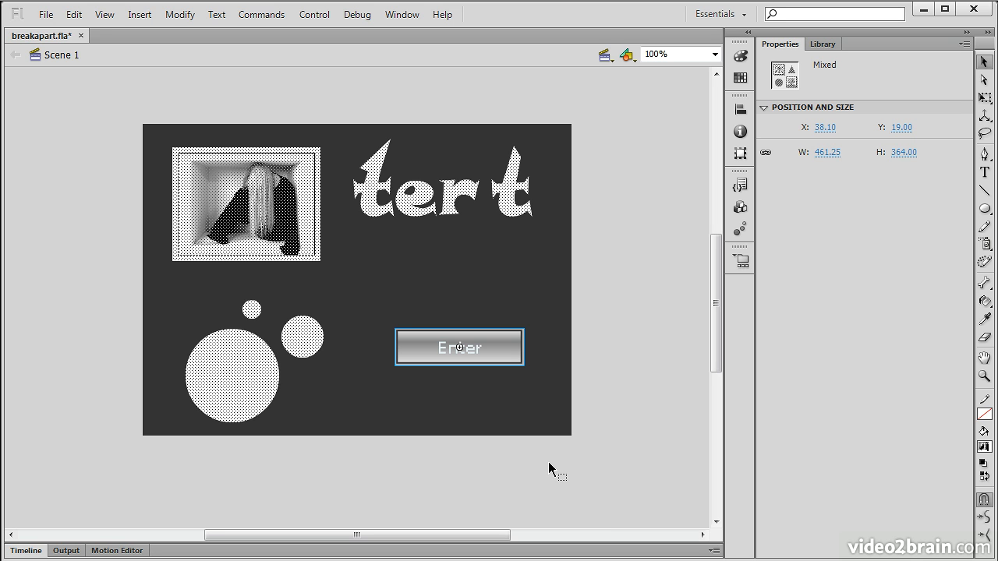
left_click(577, 412)
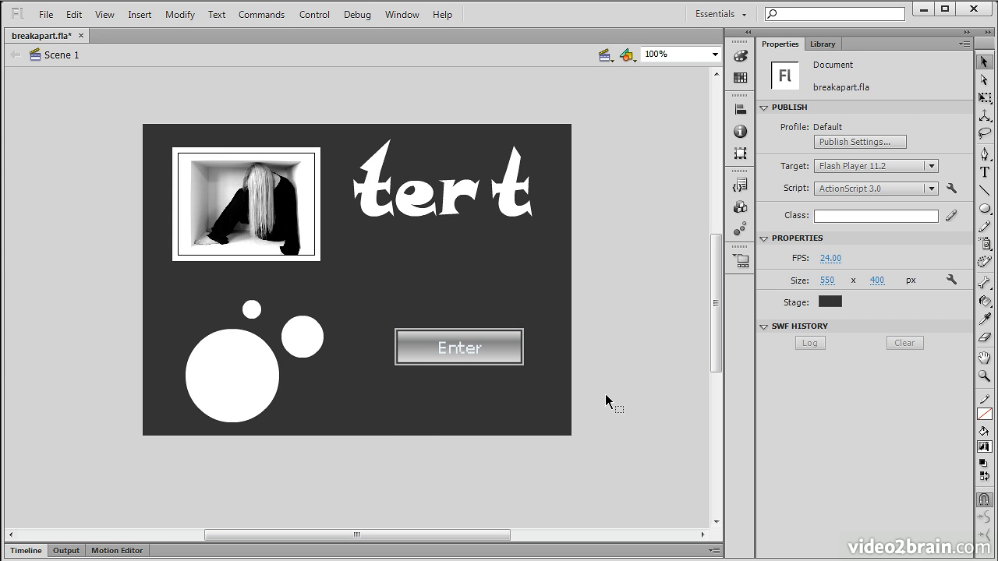
Inspect the background shape and "Enter" text inside the bar capped grey button symbol and return to Scene 1
left_click(441, 350)
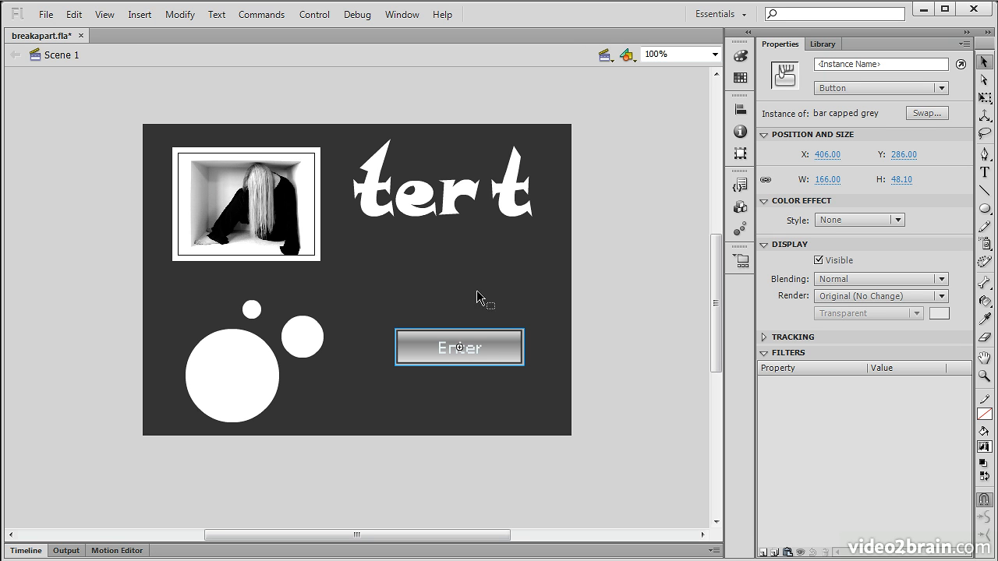
double_click(484, 348)
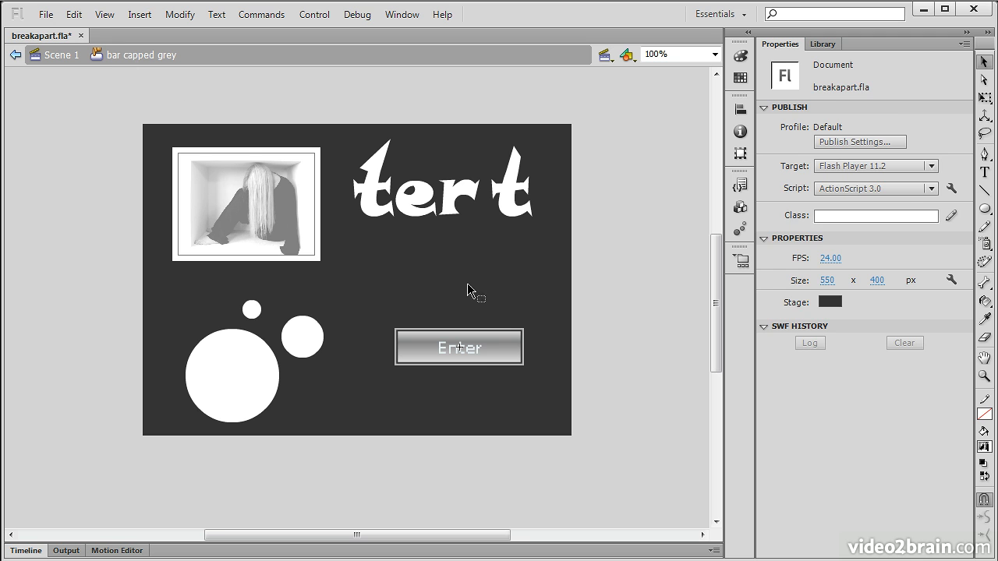
left_click(503, 357)
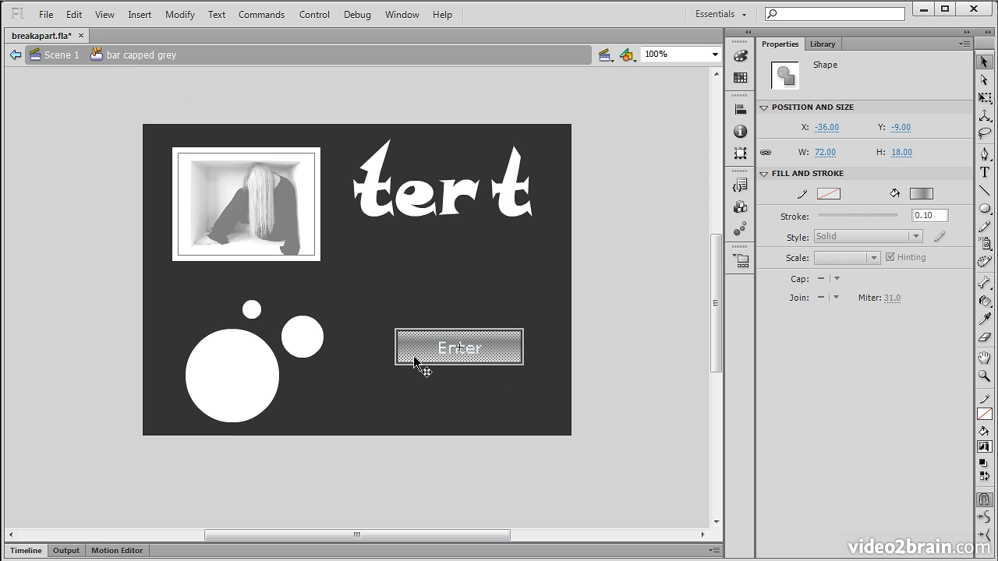
left_click(463, 351)
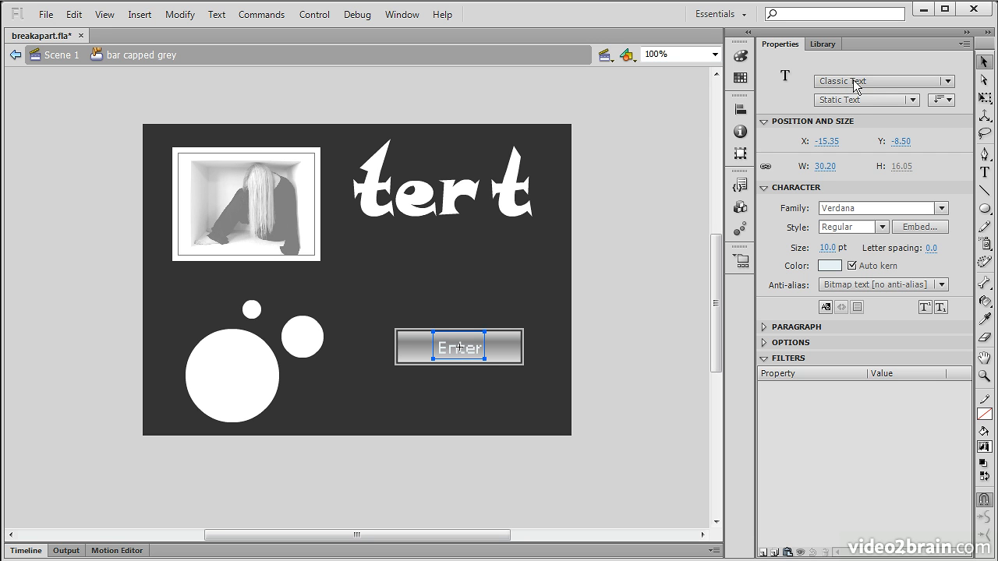
left_click(61, 55)
left_click(596, 306)
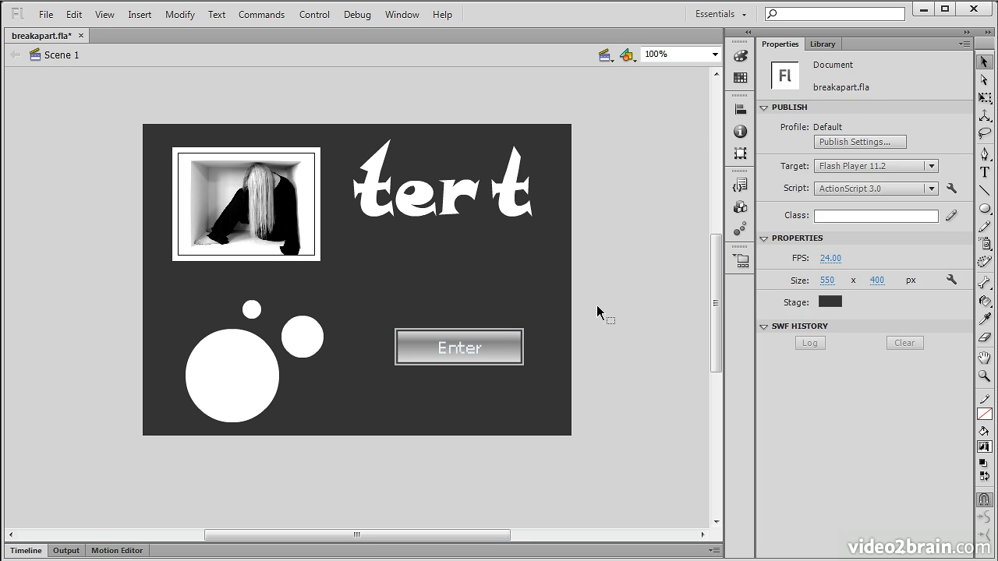
Break apart the "Enter" button instance on the stage into its component shapes and text
left_click(454, 337)
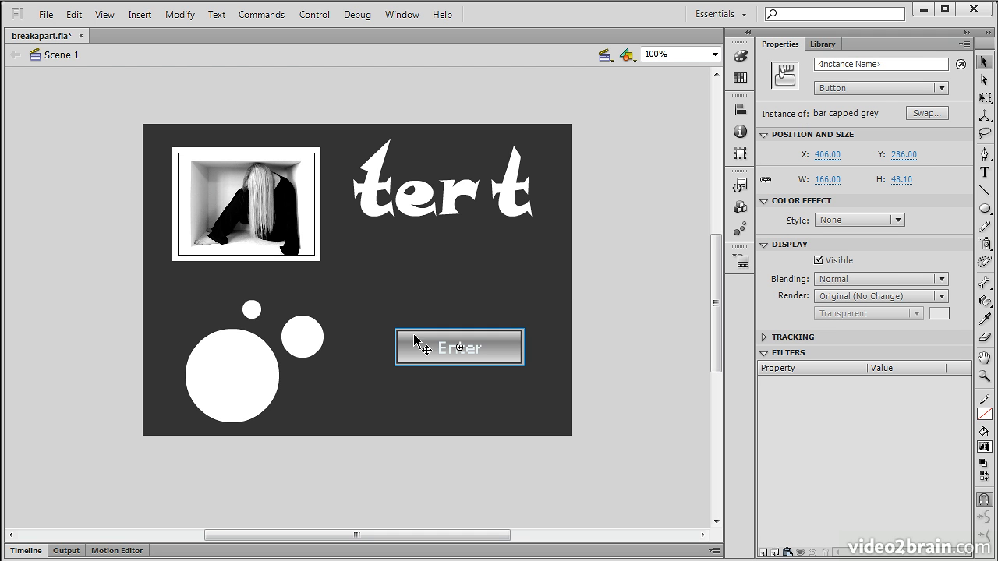
left_click(176, 14)
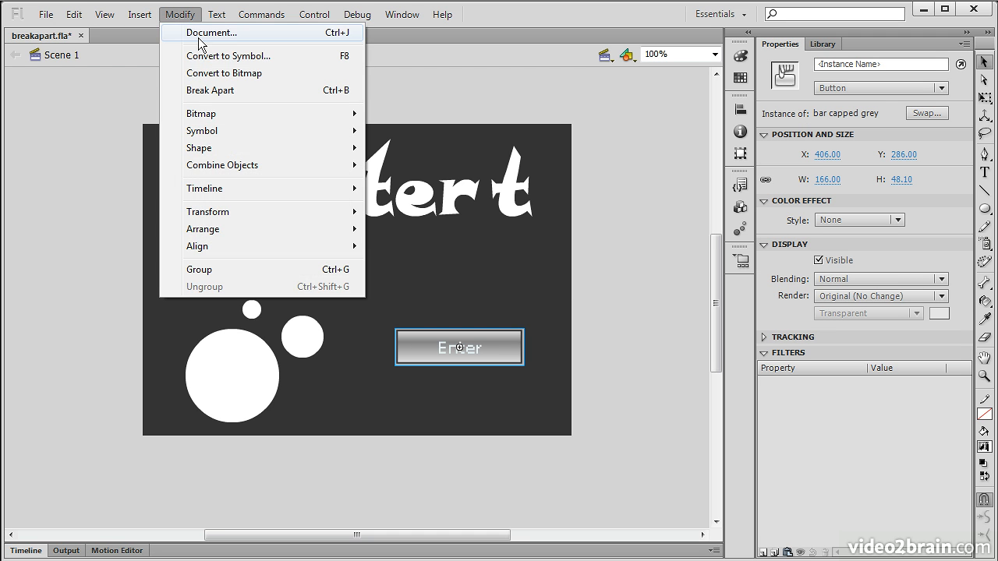
left_click(208, 94)
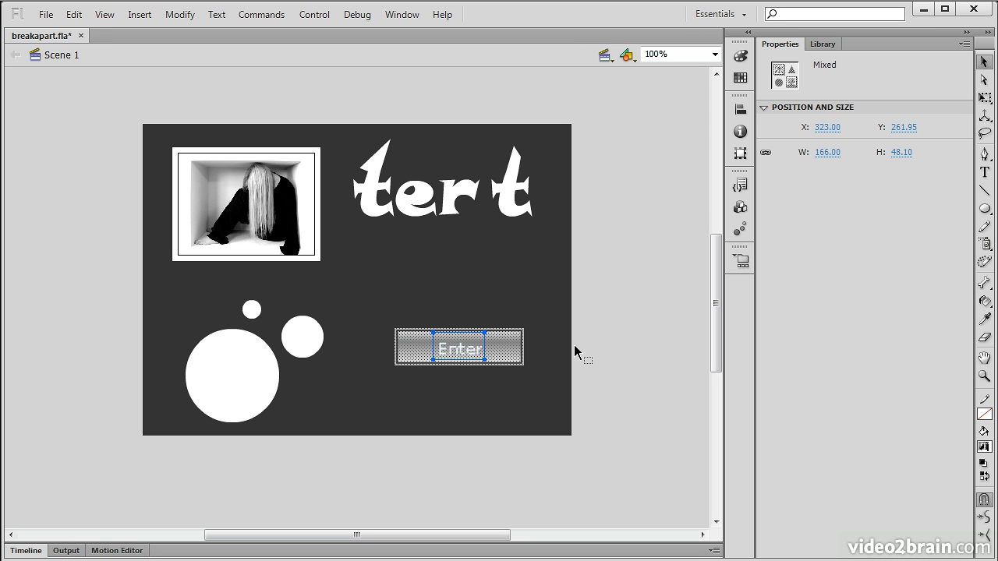
left_click(548, 346)
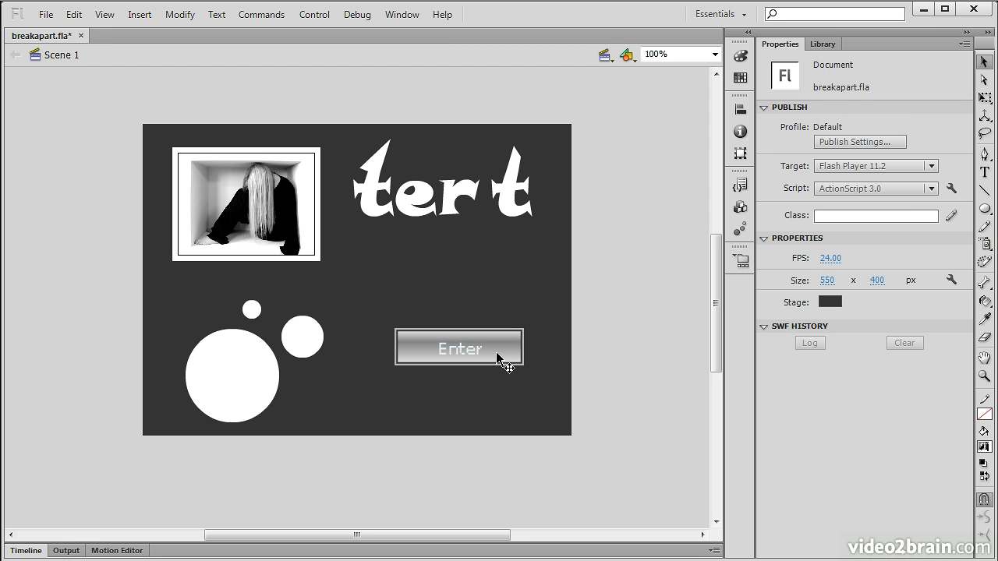
Break apart the button's "Enter" text twice, first into single letters and again into vector shapes
left_click(499, 356)
left_click(461, 353)
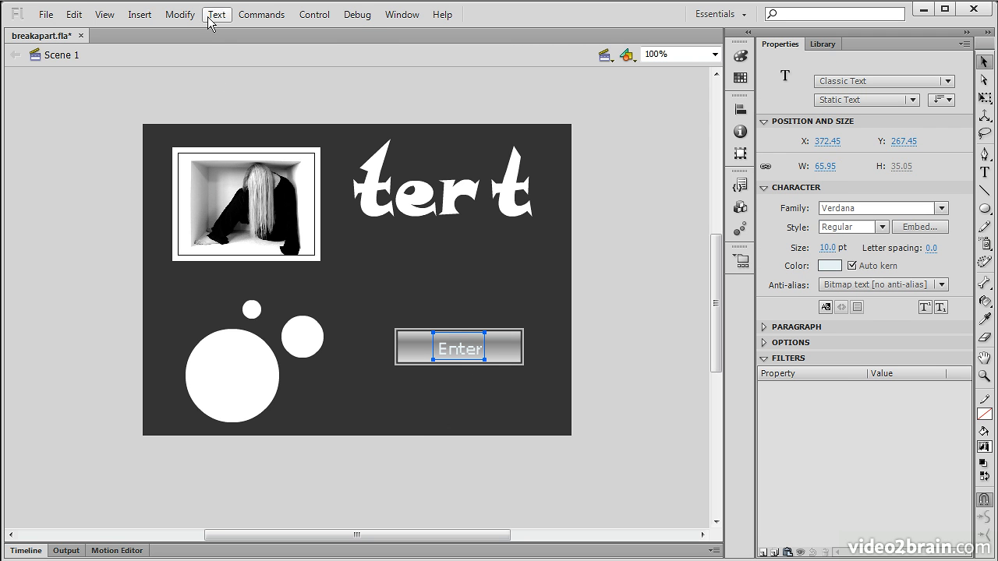
left_click(179, 14)
left_click(208, 92)
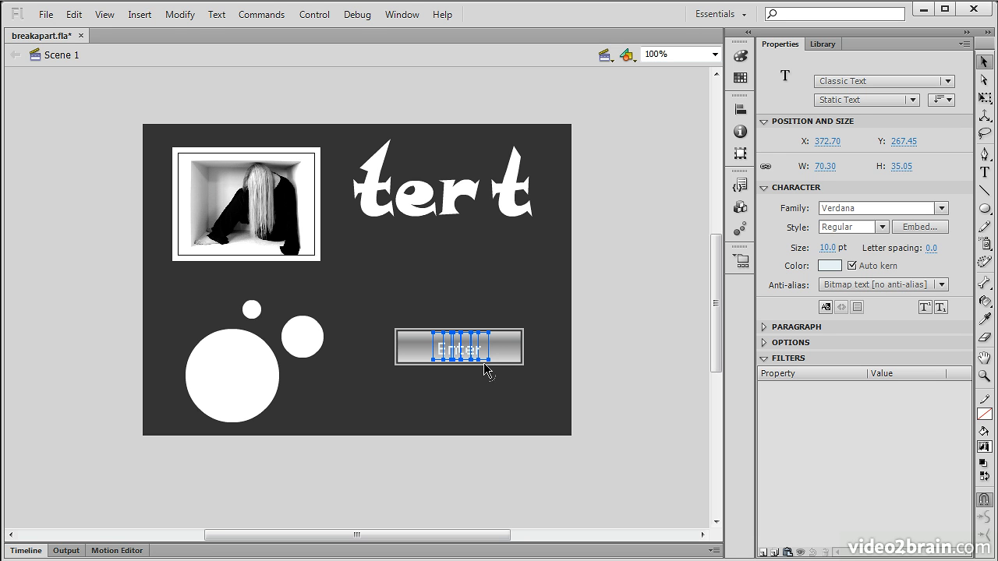
left_click(180, 15)
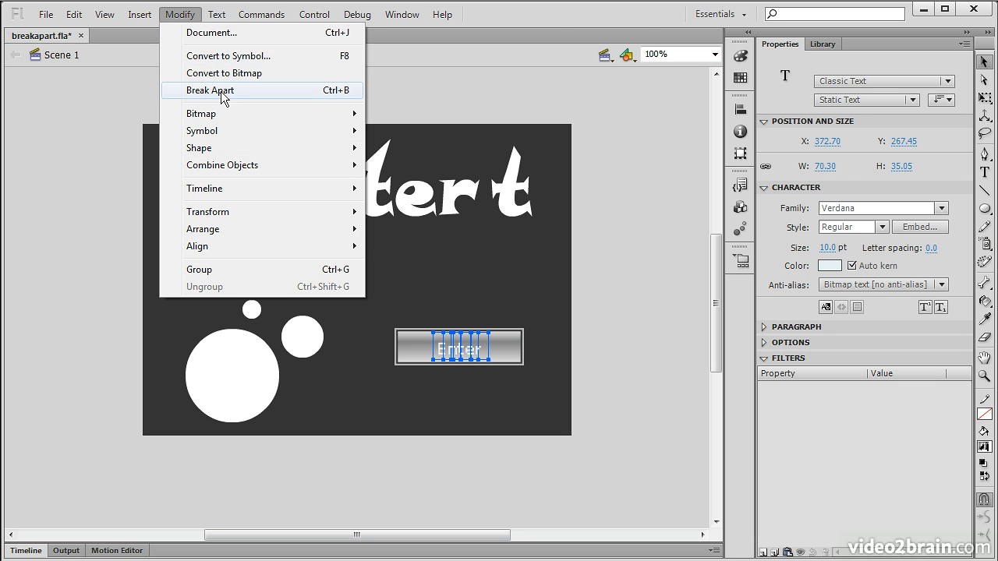
left_click(223, 92)
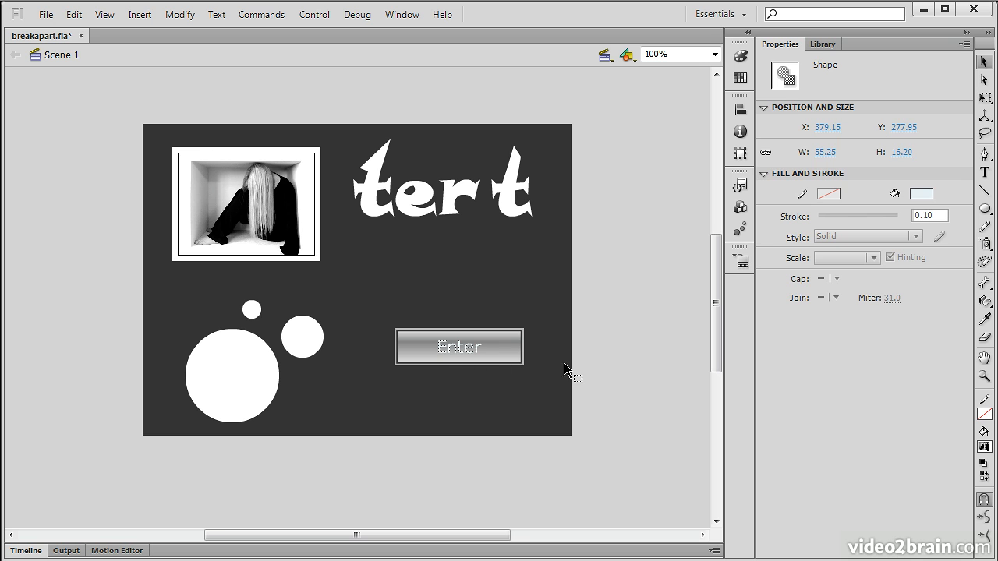
left_click(441, 310)
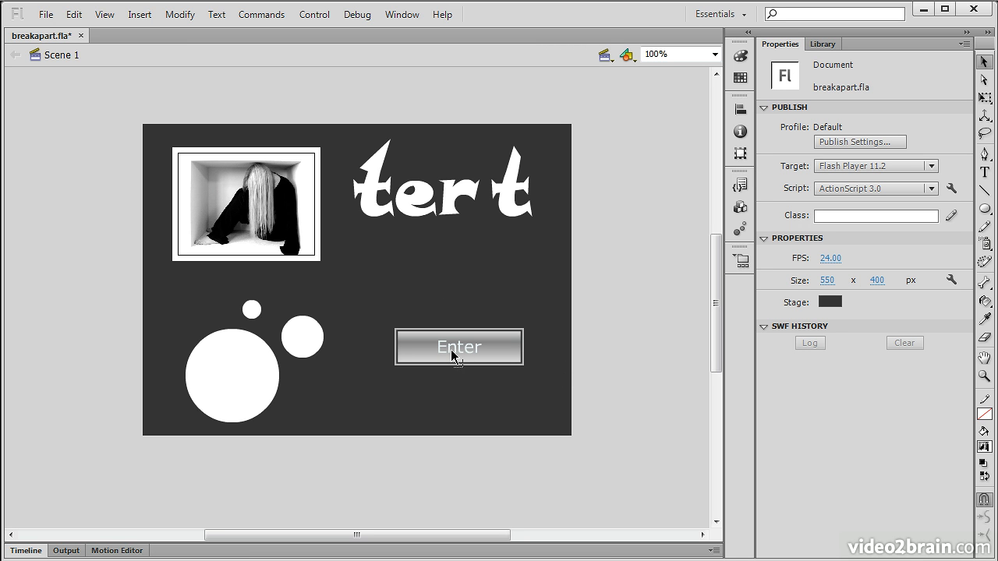